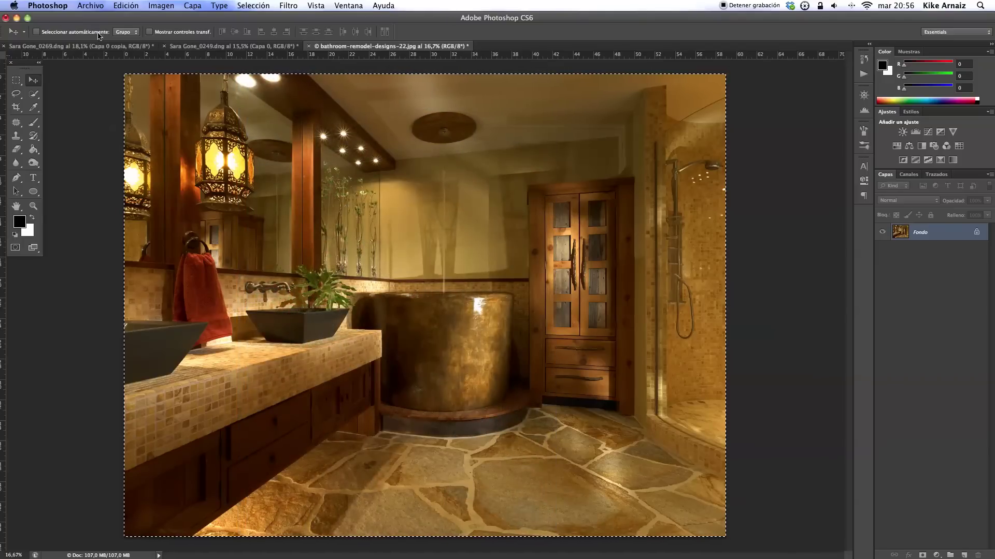
Switch through the model photos to the hat model and paste the bathroom into it.
click(98, 45)
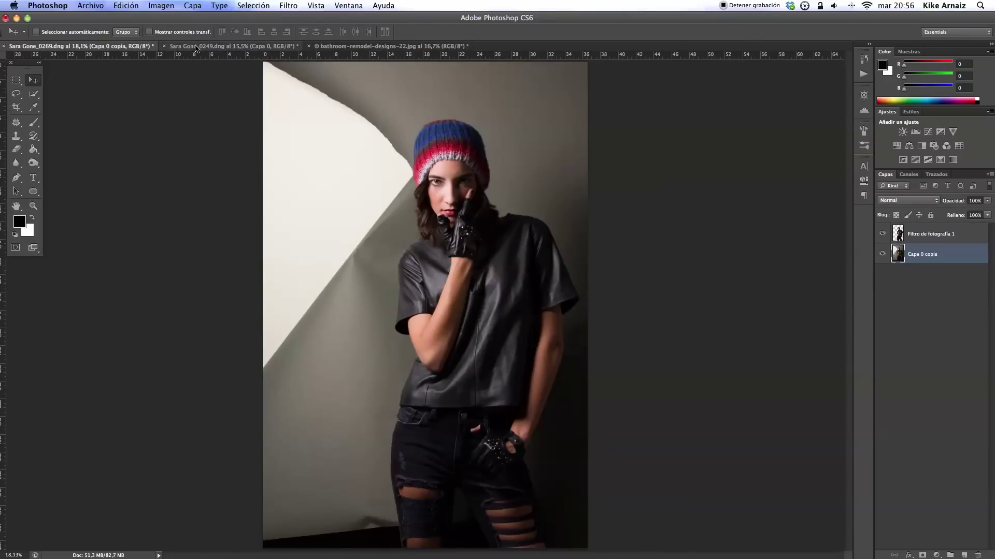
click(196, 46)
click(115, 46)
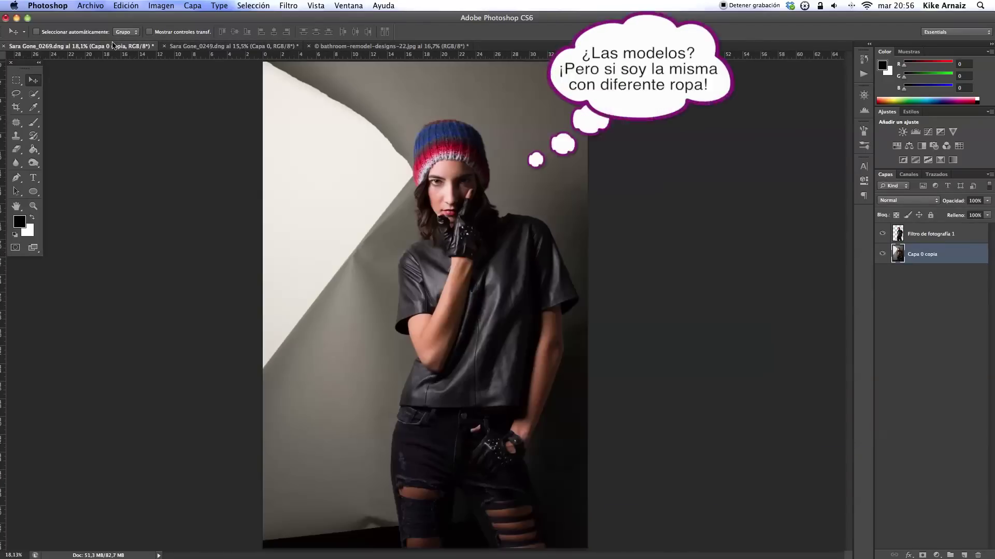
key(super+v)
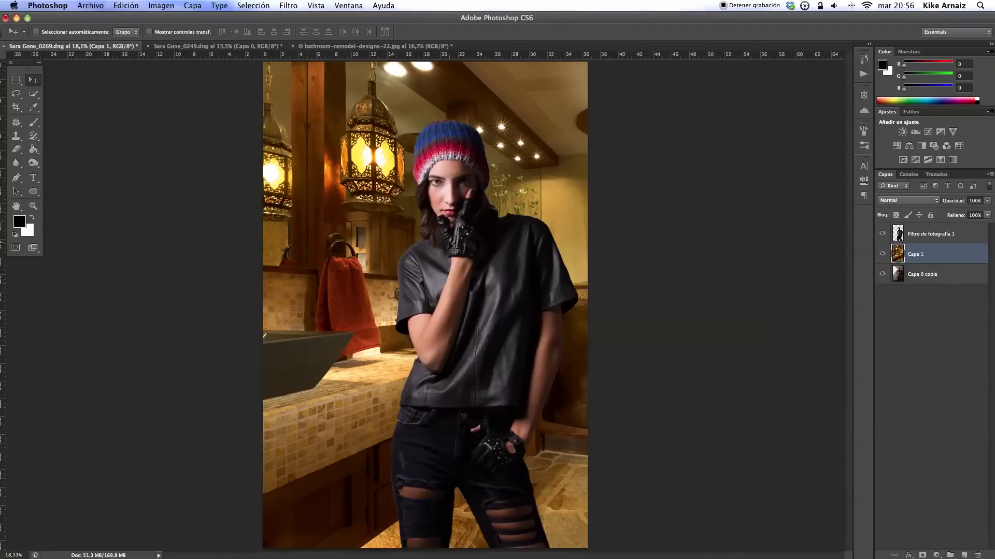
Try the bathroom behind the model in green, then undo it.
click(207, 47)
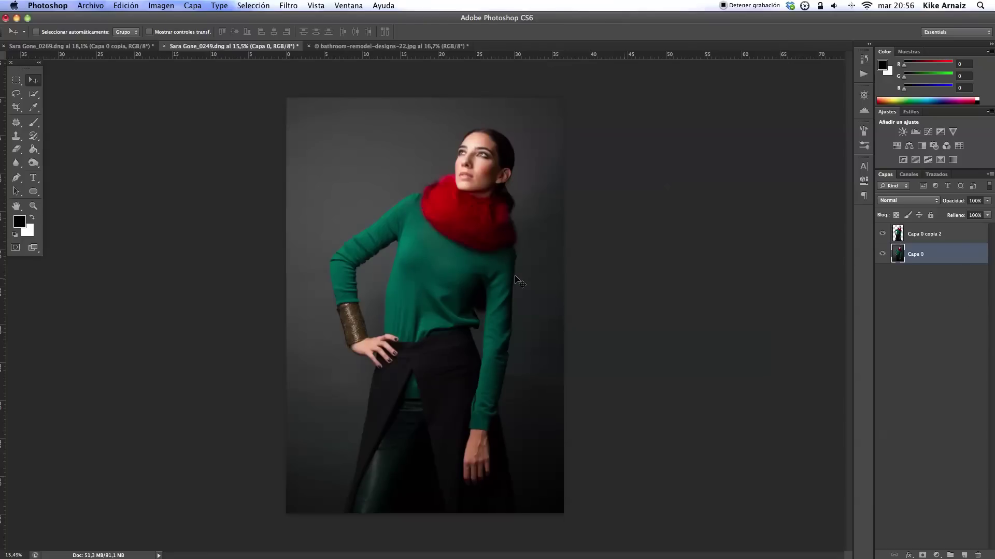
drag(966, 277, 518, 282)
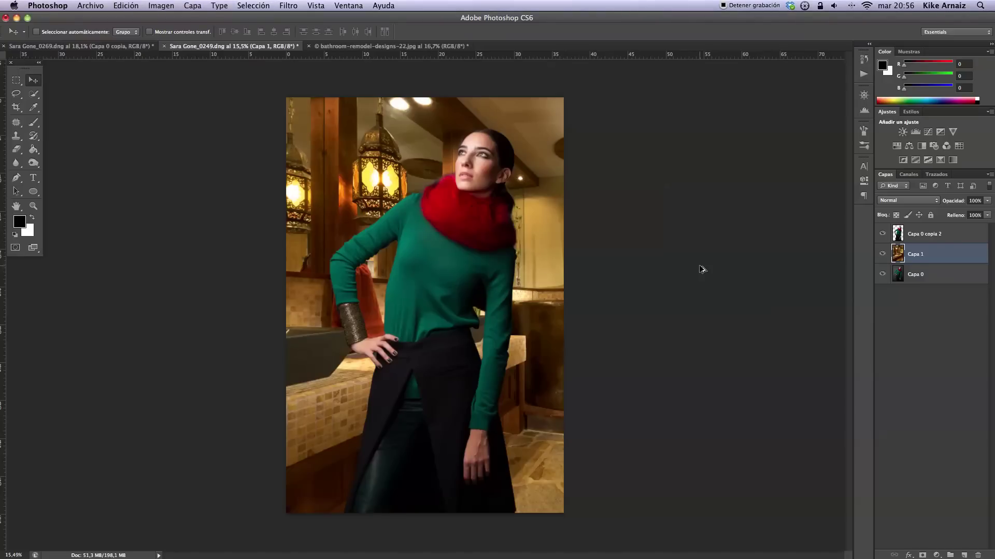
key(super+z)
Return to the bathroom photo, select all, then deselect.
click(350, 47)
key(super+a)
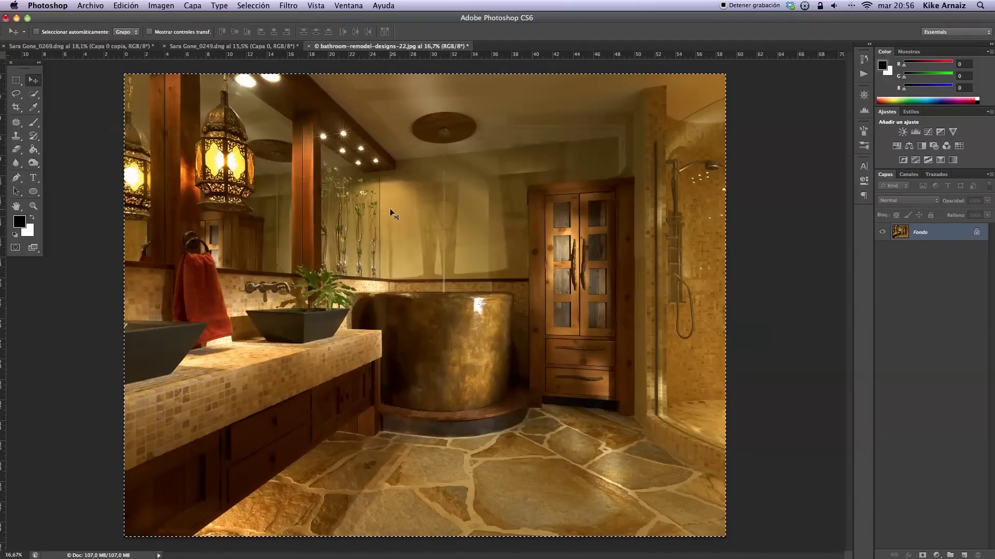
key(super+d)
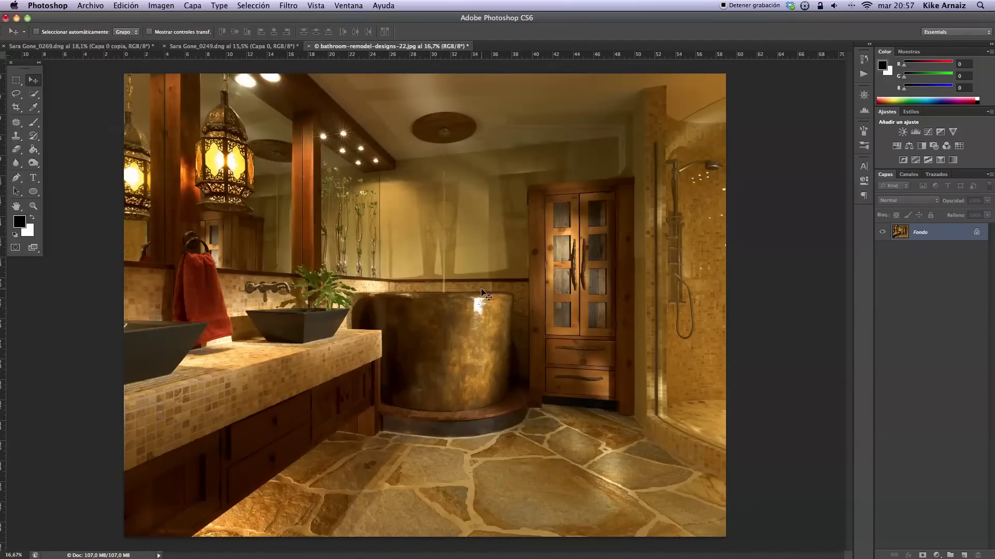
Match the bathroom's colours to the hat model photo with intensity 157 and fade 26.
click(155, 7)
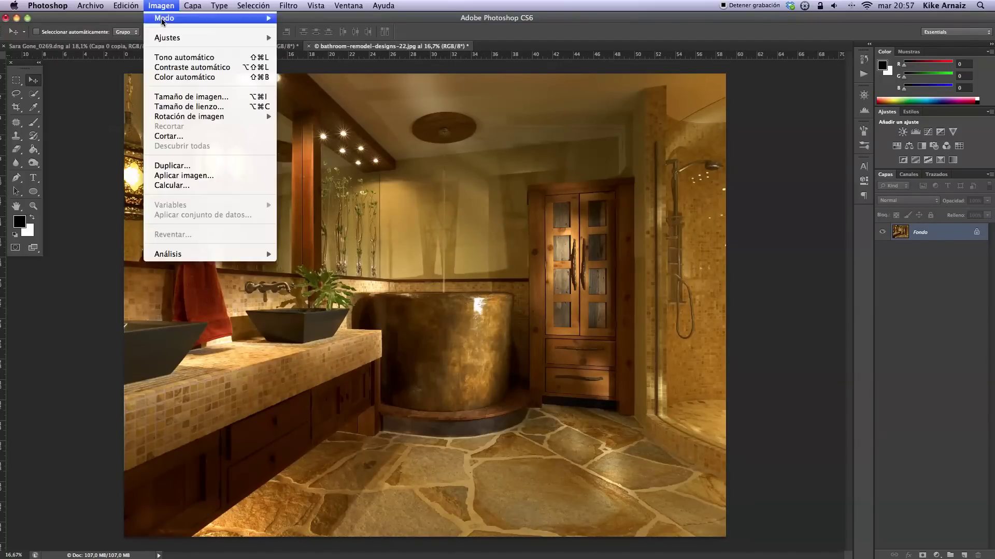
mouse_move(208, 37)
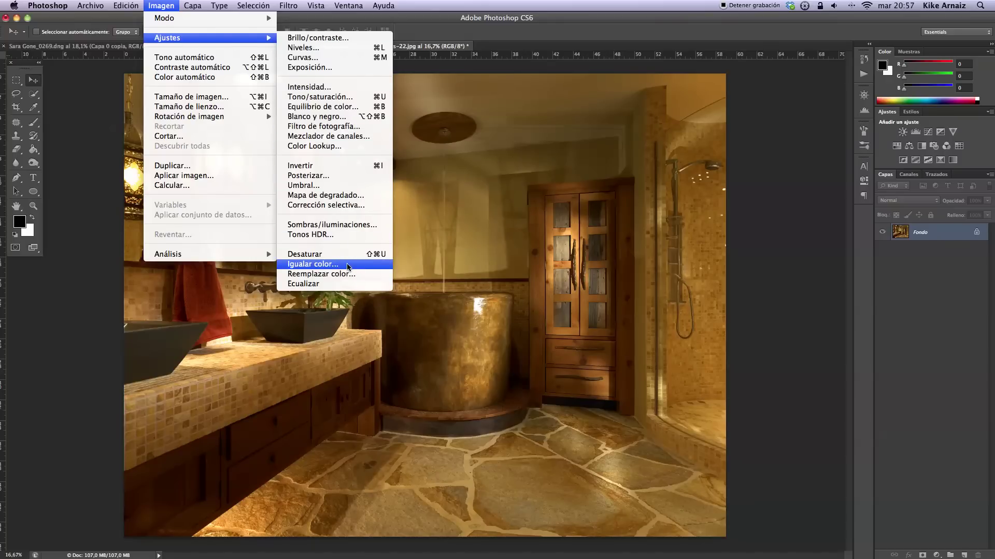
click(348, 266)
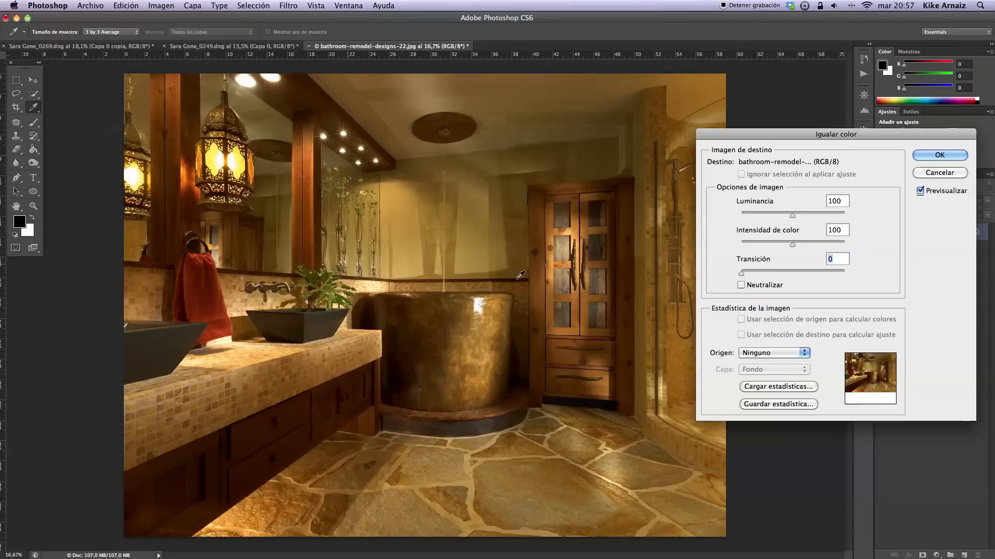
click(761, 357)
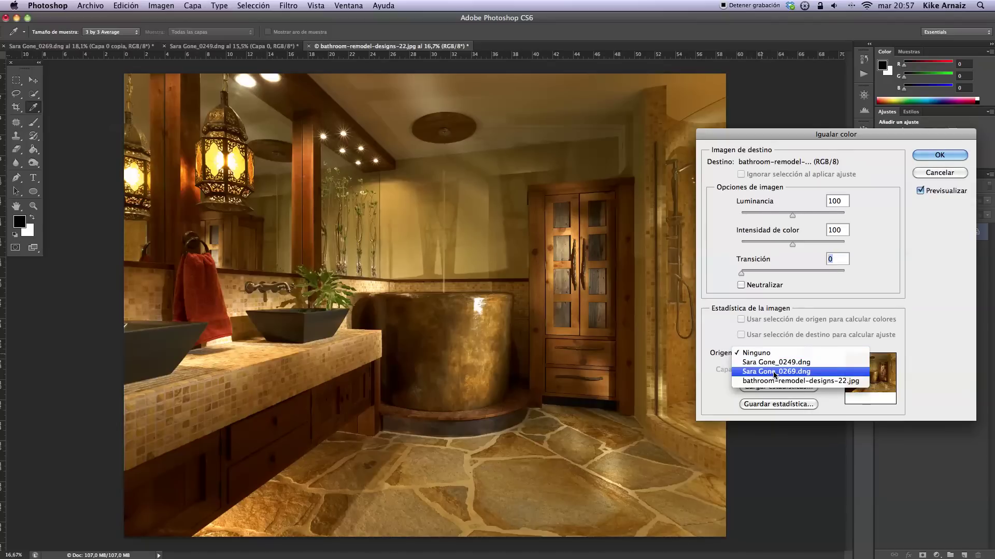
click(775, 375)
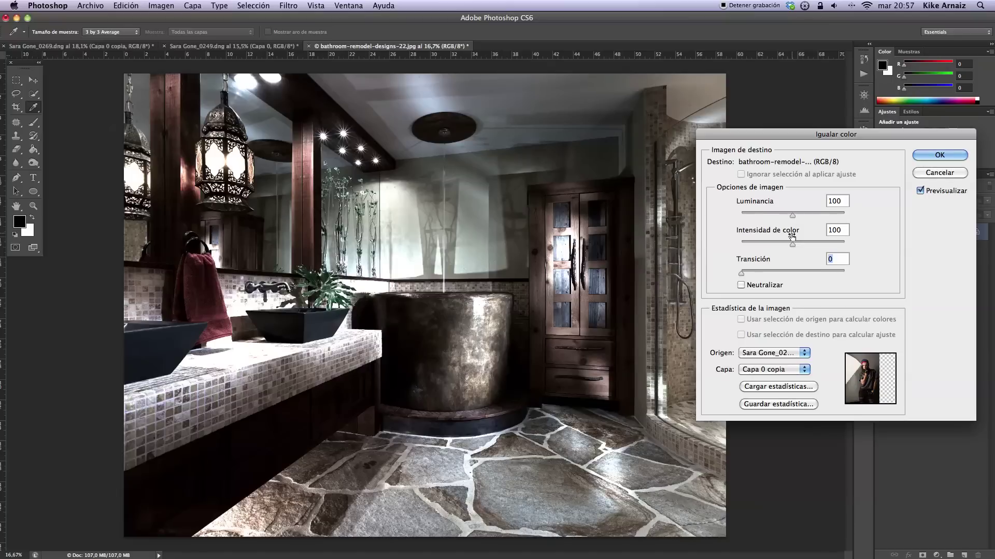
drag(792, 248, 823, 248)
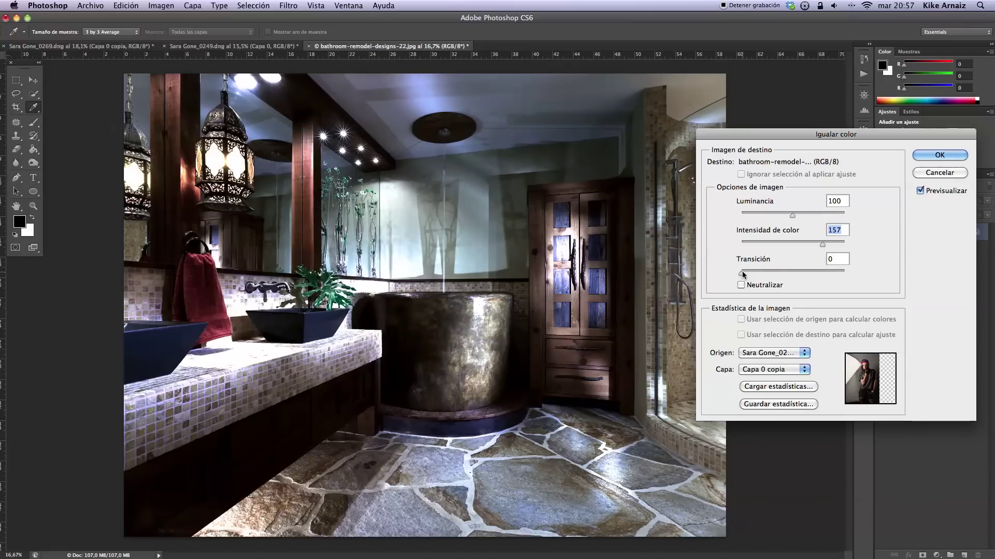
drag(742, 275, 771, 276)
drag(777, 276, 769, 275)
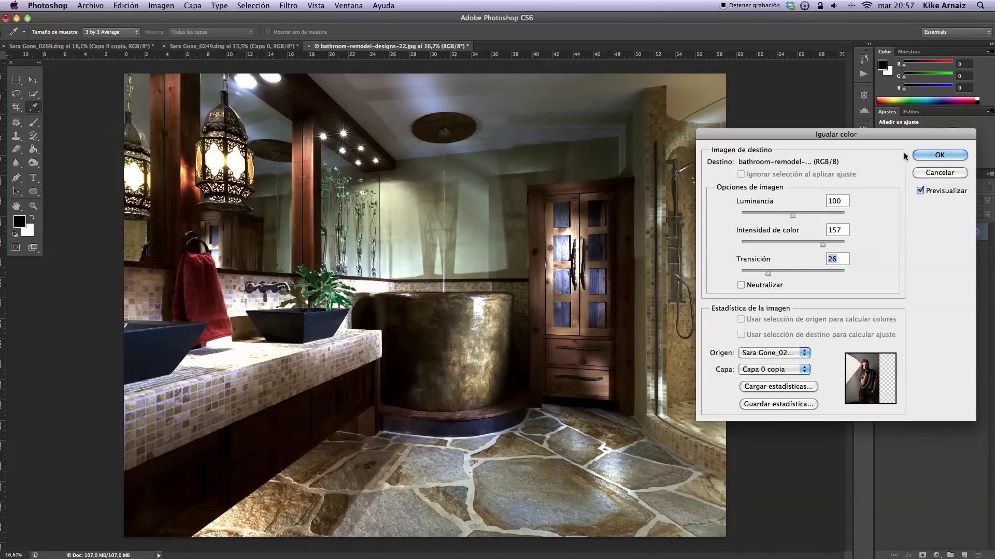
click(929, 157)
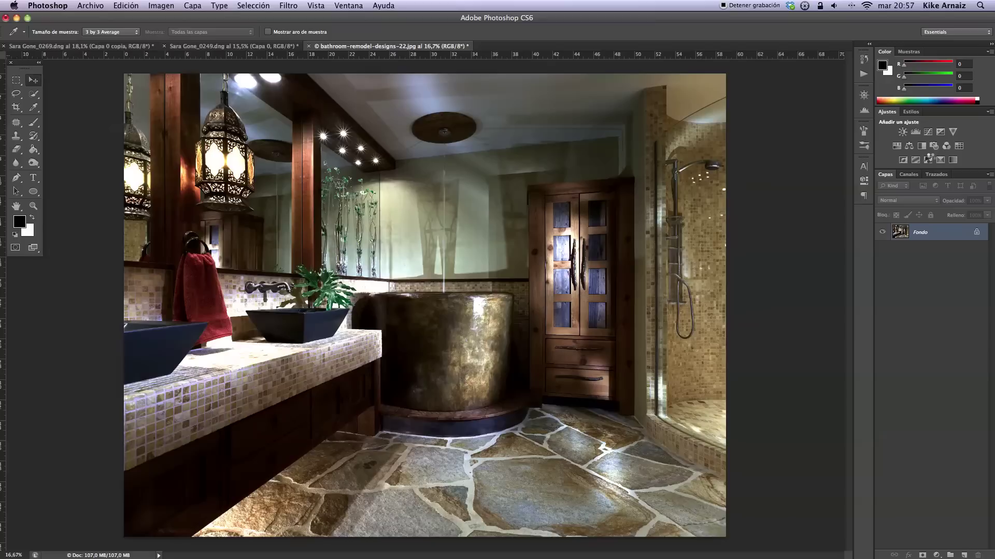
Paste the recoloured bathroom into the hat model photo and shift it left.
key(v)
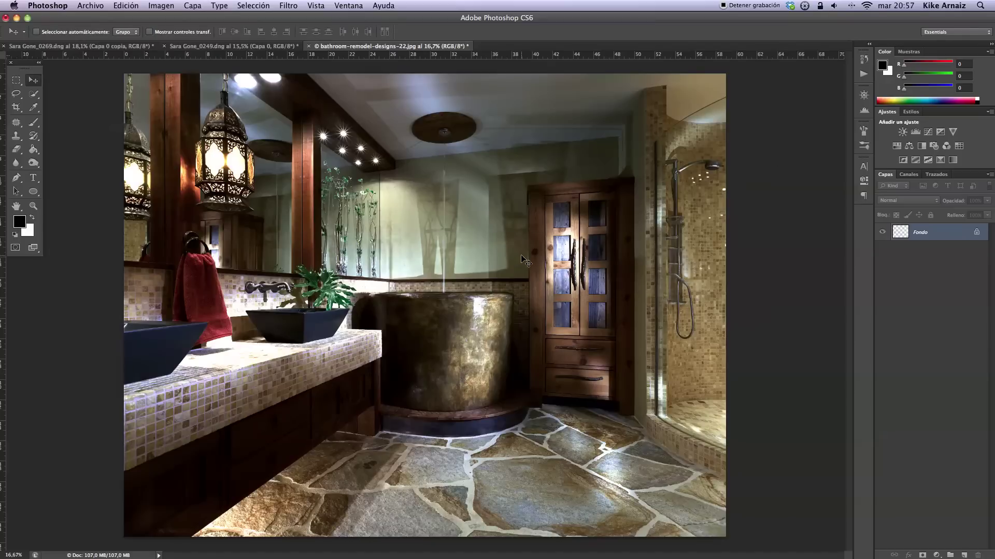
key(ctrl+a)
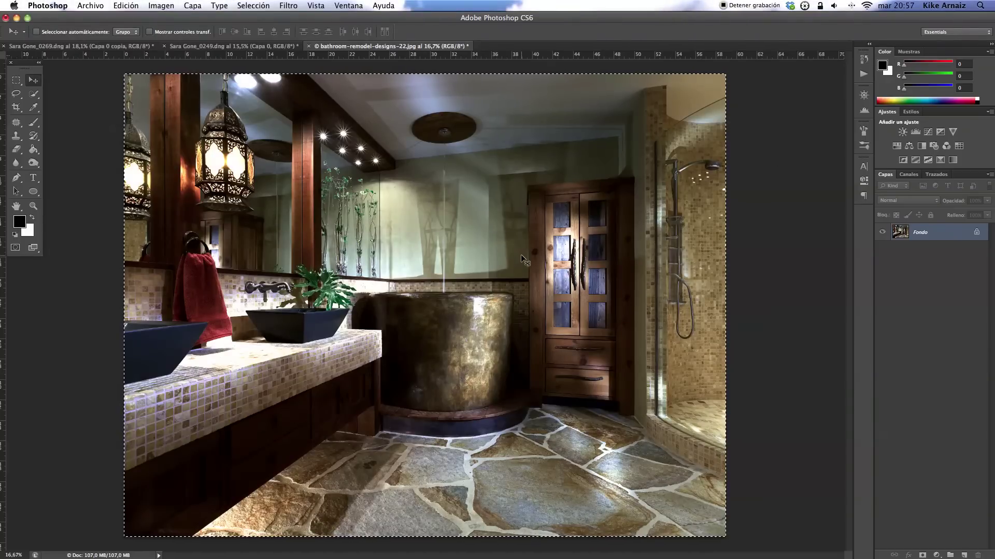
click(118, 48)
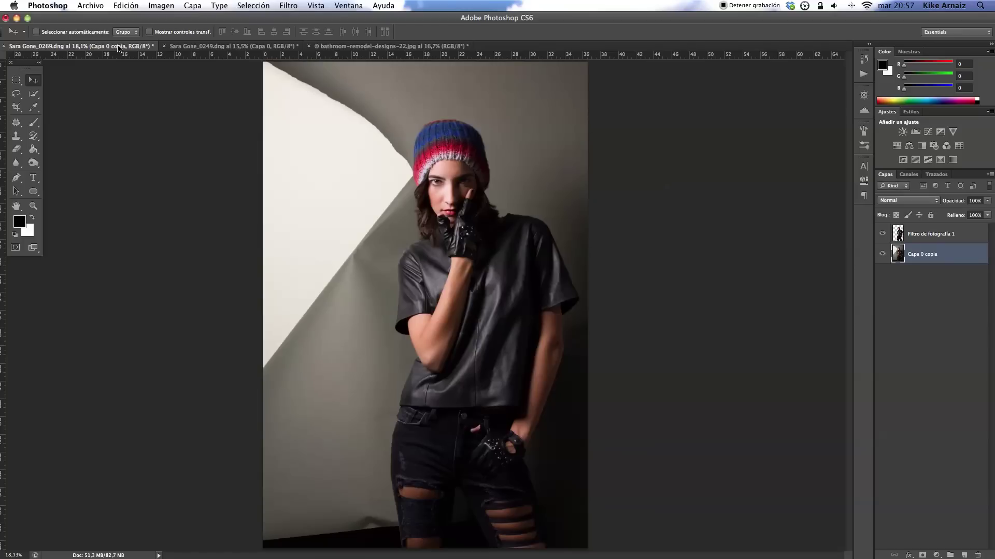
key(ctrl+v)
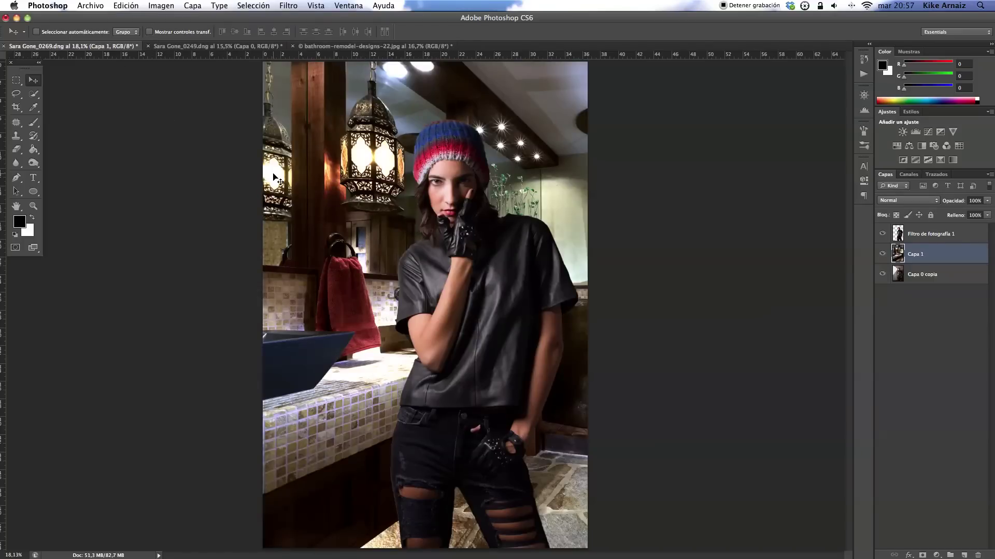
drag(387, 251, 270, 247)
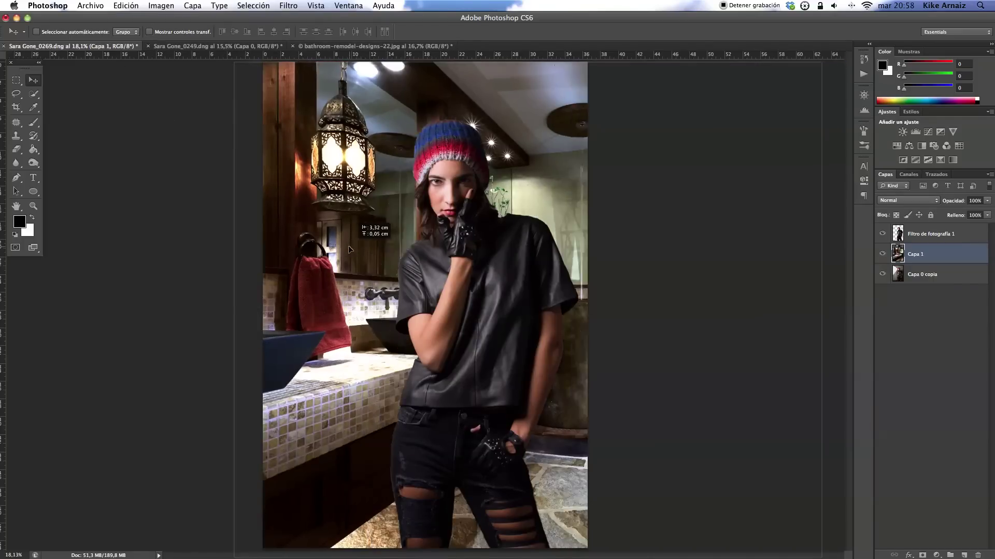
drag(270, 247, 236, 241)
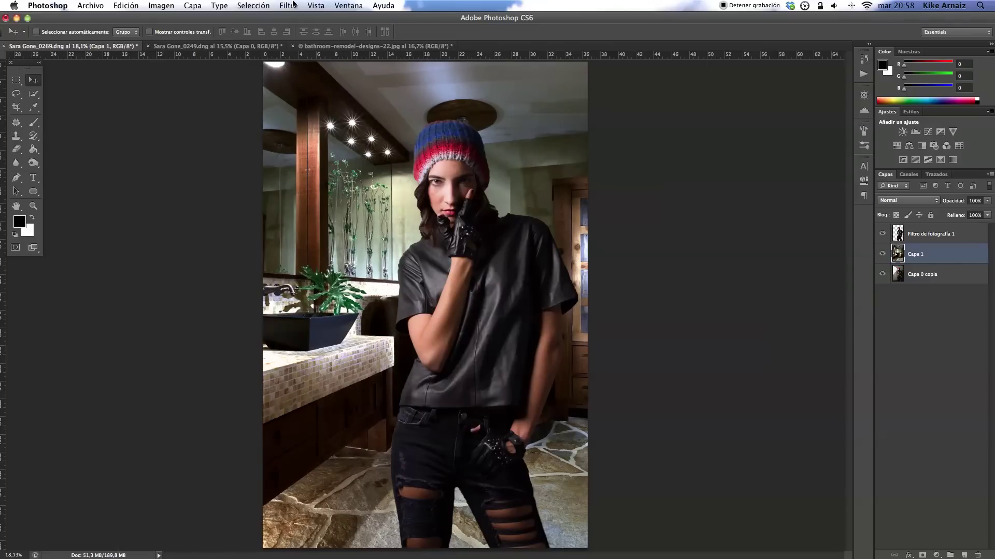
Soften the bathroom background with a 4.4-pixel Gaussian blur.
click(289, 5)
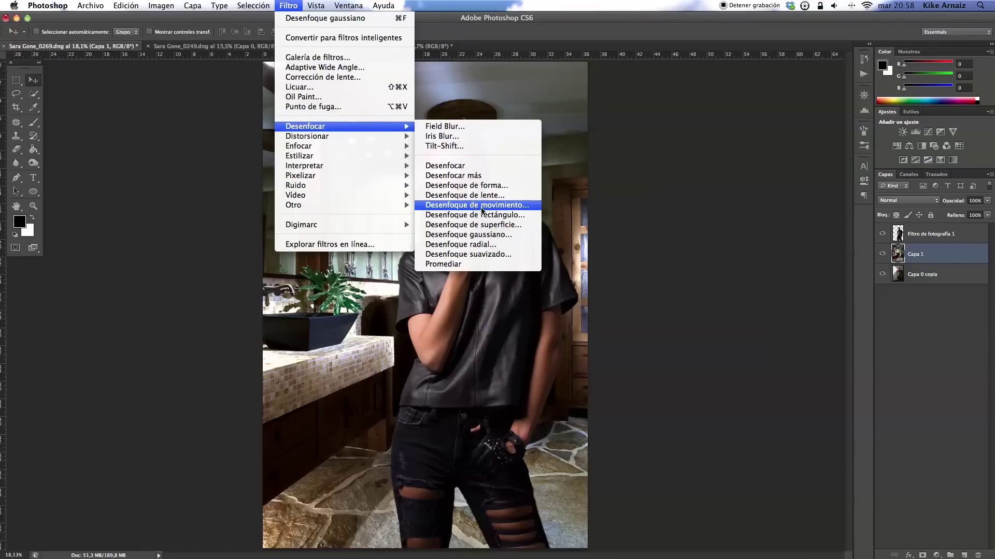
click(457, 235)
drag(716, 385, 725, 385)
click(833, 245)
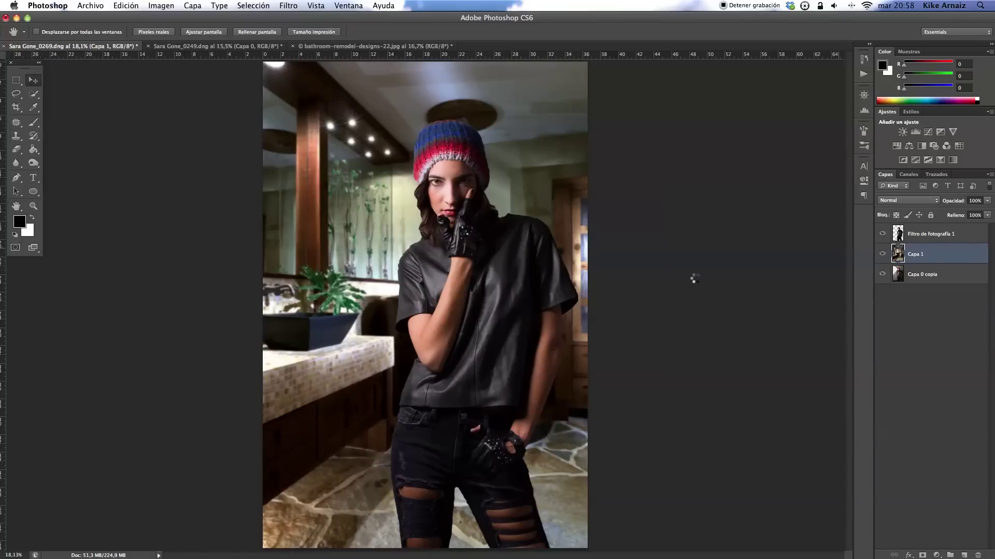
click(307, 47)
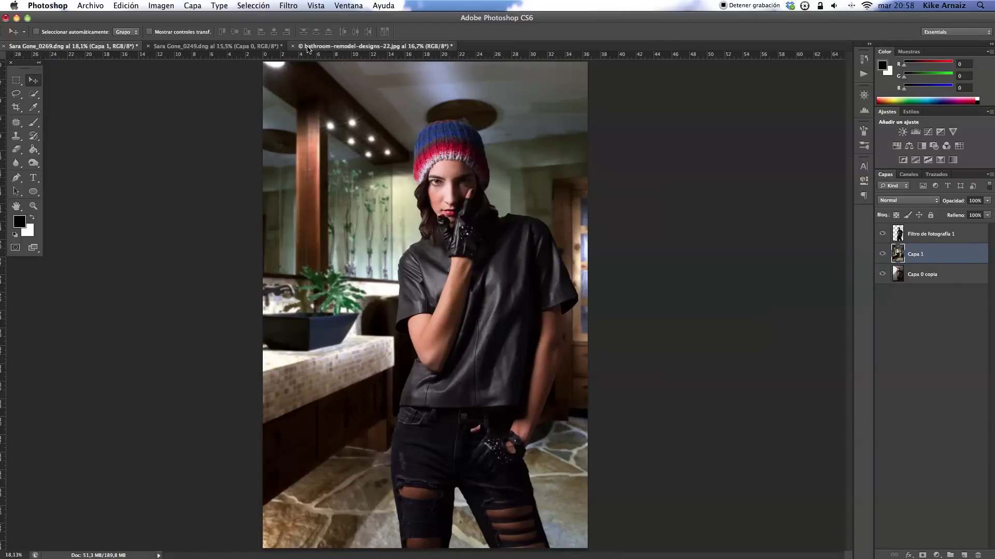
Deselect and undo the bathroom's Match Color, restoring its warm golden tones.
key(ctrl+d)
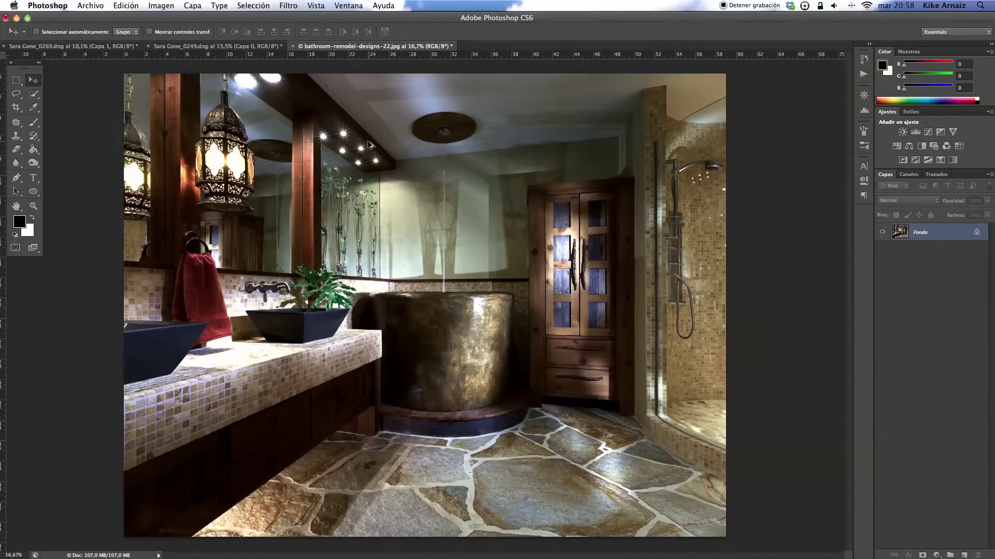
key(ctrl+z)
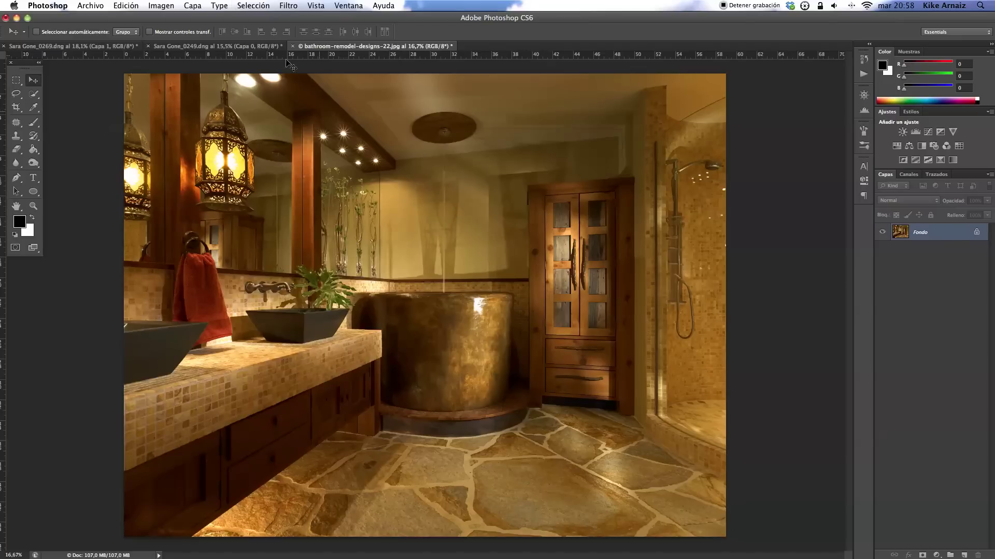
click(161, 6)
mouse_move(208, 38)
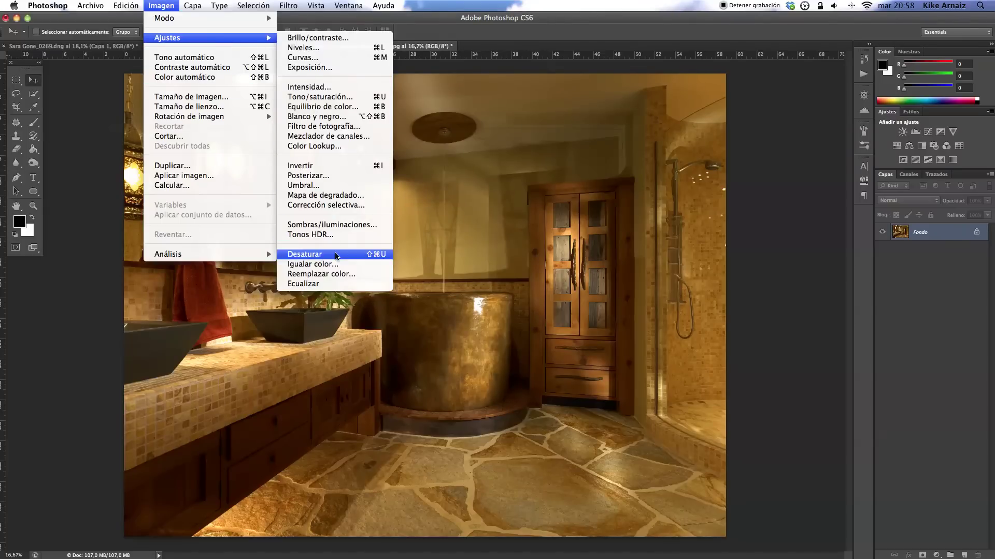
click(340, 265)
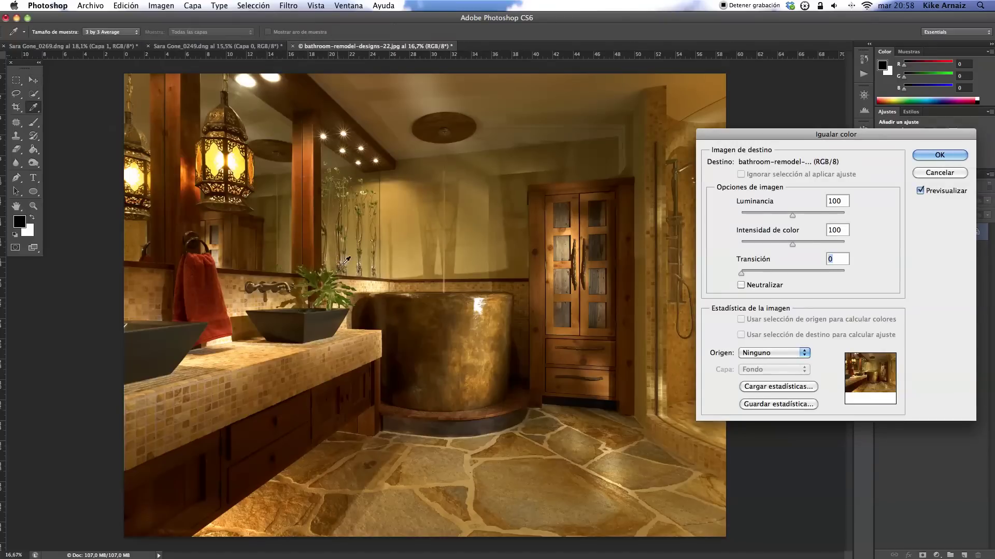
Match the bathroom to Sara Gone_0249.dng with luminance 200, intensity 71 and fade 23.
click(781, 355)
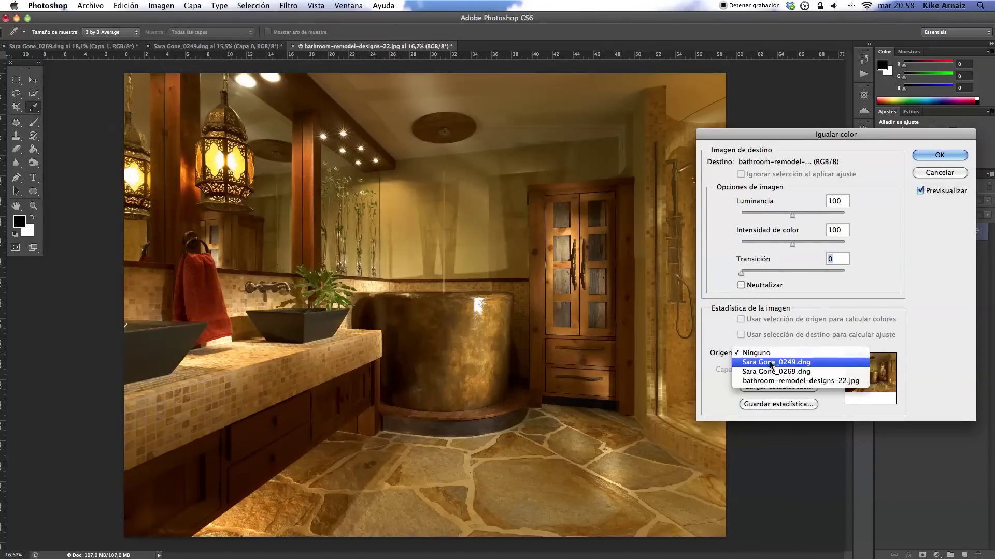
click(775, 362)
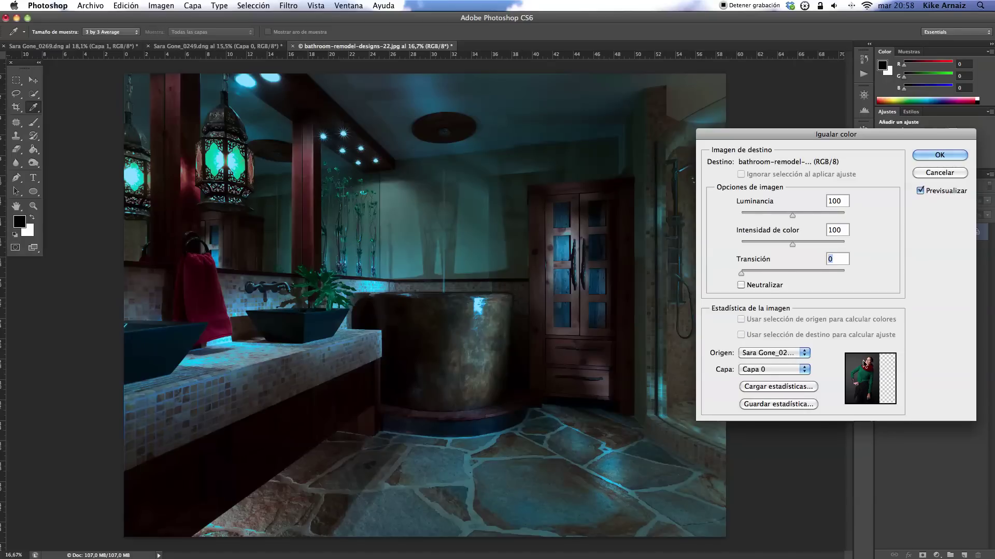
drag(792, 215, 837, 218)
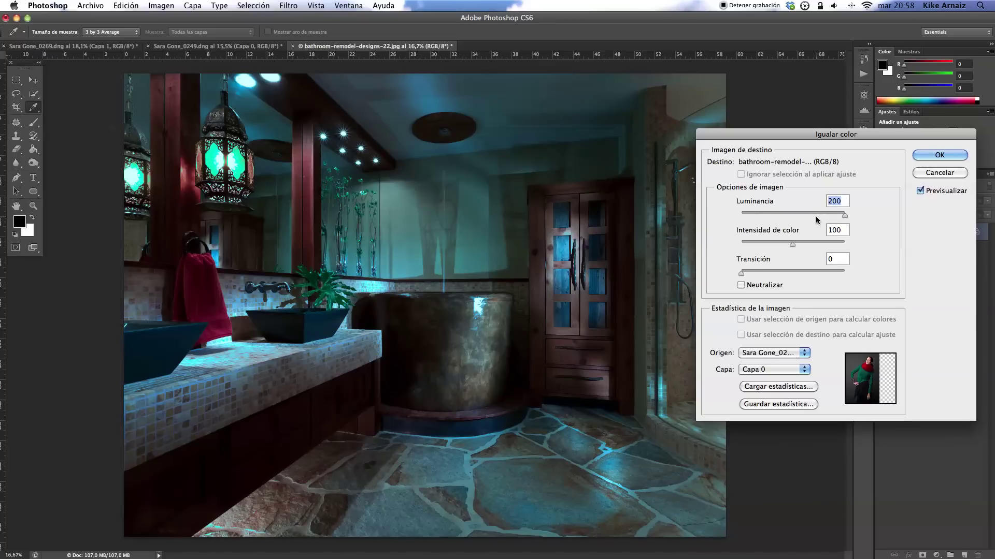
mouse_move(792, 244)
mouse_down()
mouse_move(803, 246)
mouse_move(786, 248)
mouse_up()
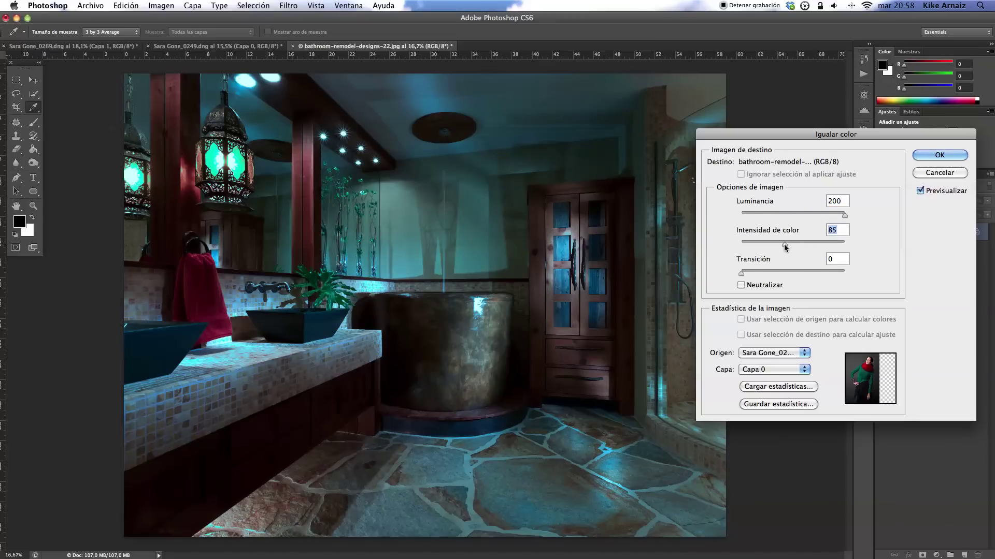
drag(785, 248, 777, 248)
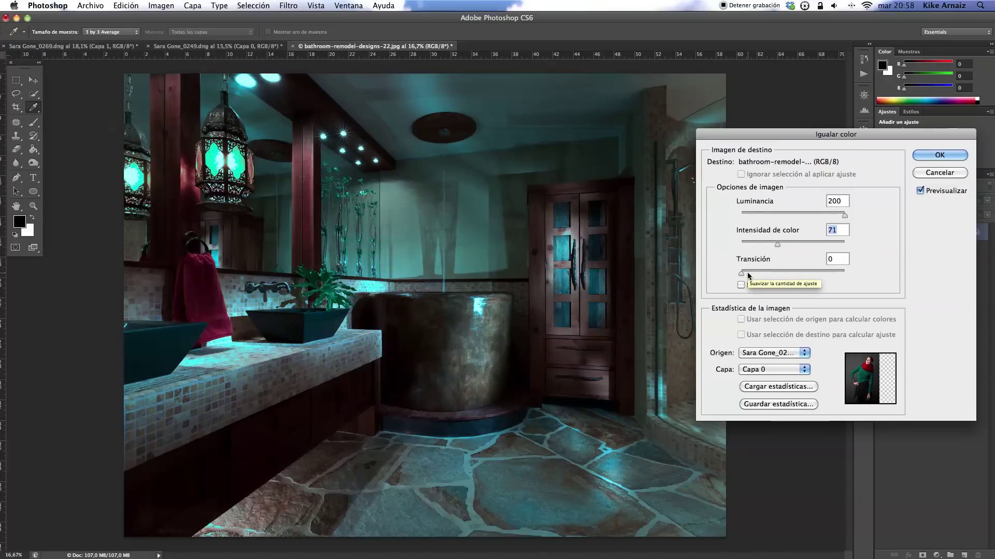
drag(742, 276, 764, 276)
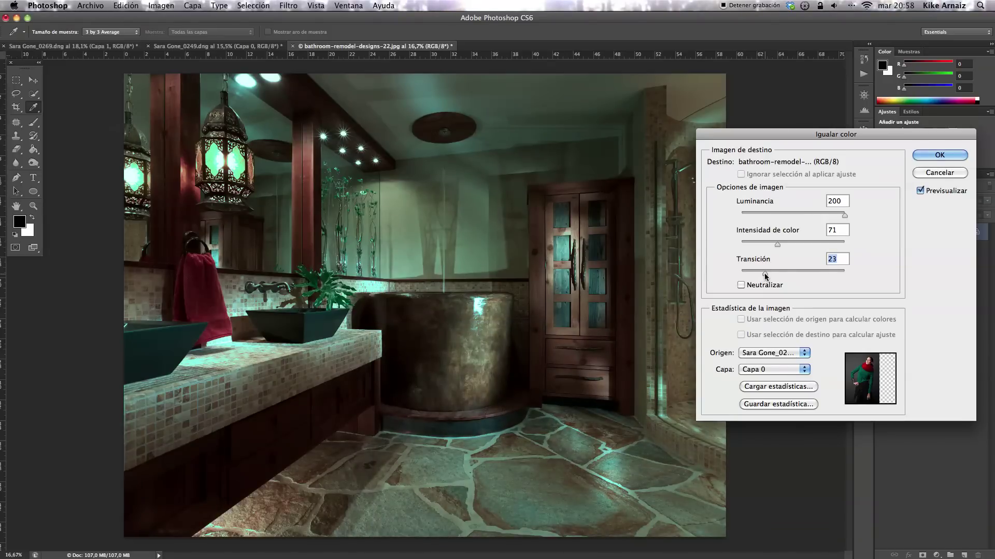
click(935, 155)
Paste the recoloured bathroom into Sara Gone_0249 and slide it left behind the model.
key(v)
key(ctrl+a)
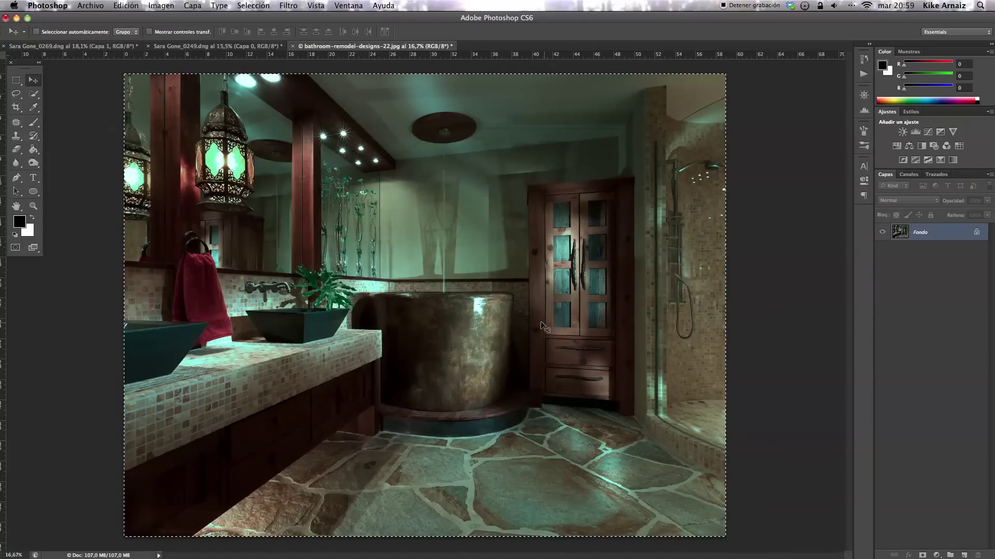
click(205, 47)
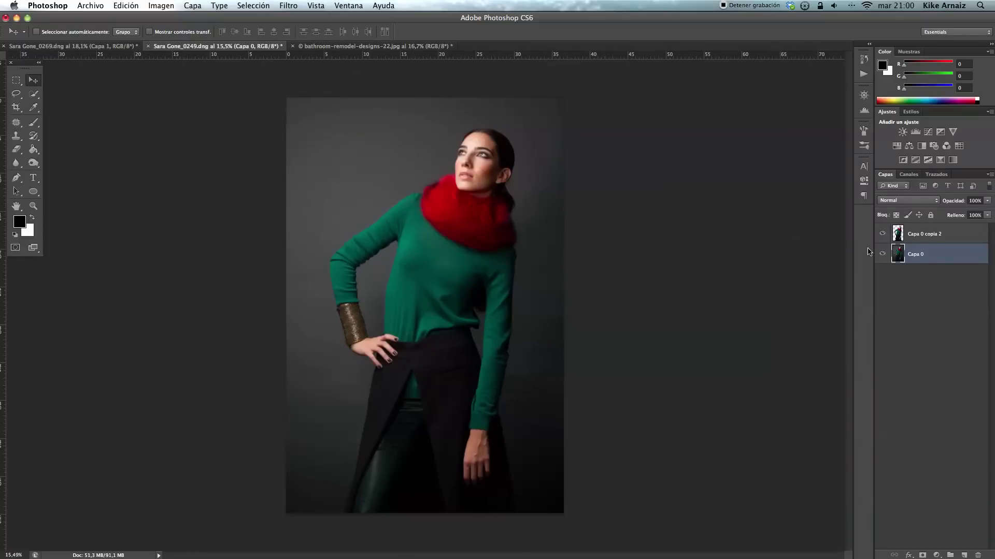
key(ctrl+v)
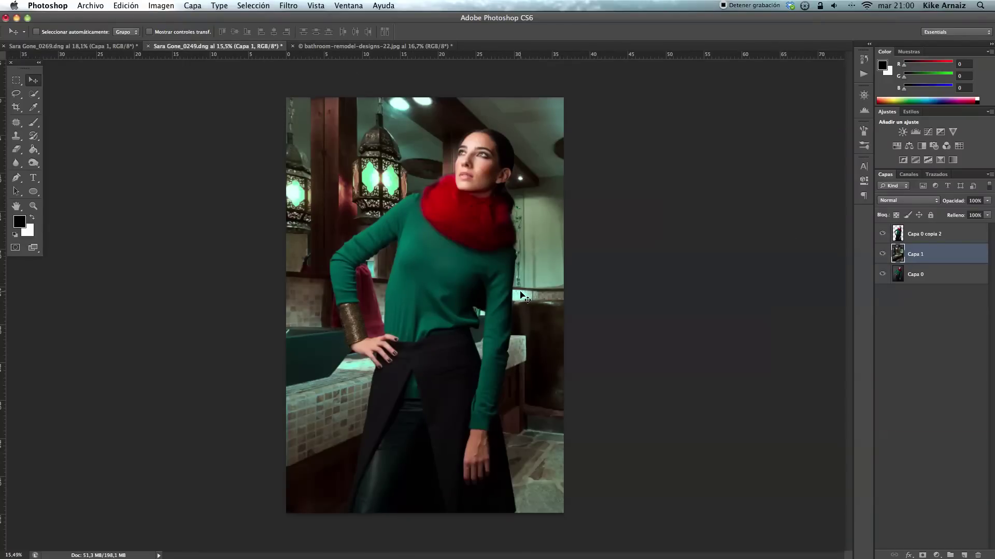
mouse_move(489, 292)
mouse_down()
mouse_move(375, 291)
mouse_move(386, 289)
mouse_up()
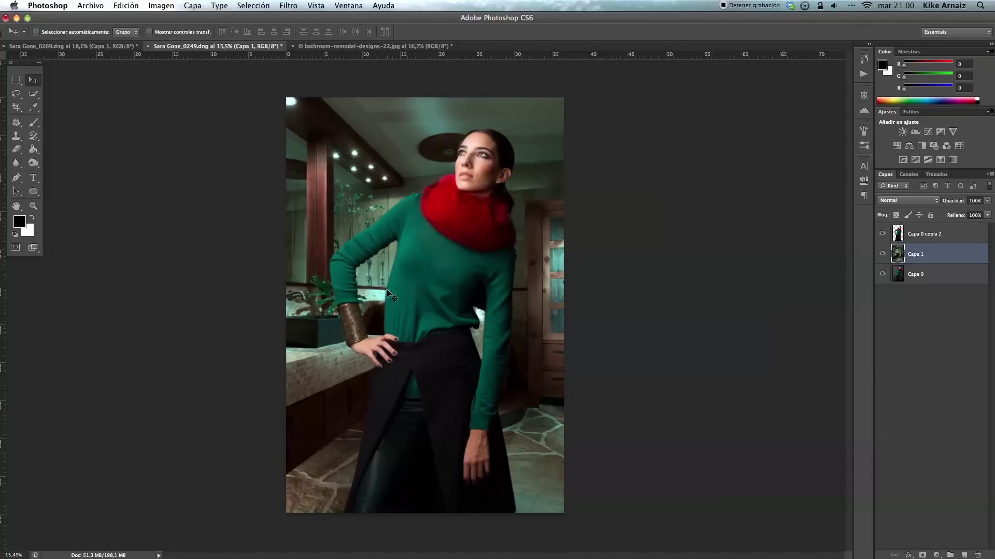
click(936, 555)
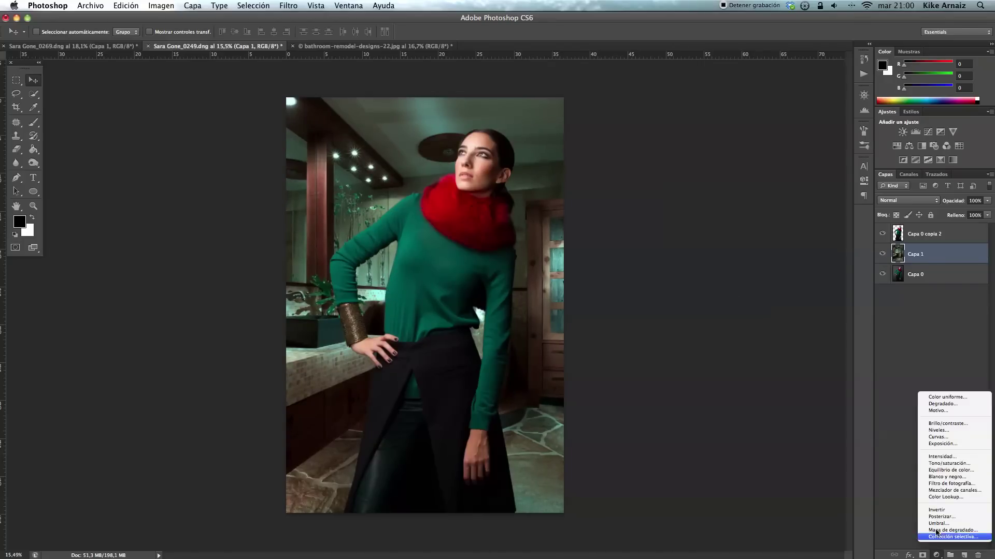
Add a Brightness/Contrast layer at 53 and reapply the last filter to Capa 1.
click(950, 423)
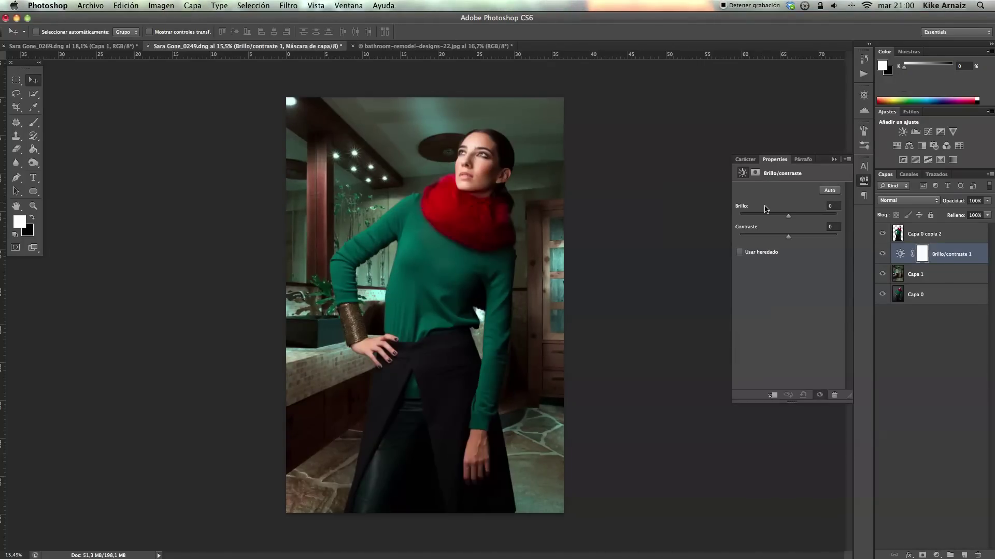
drag(788, 215, 803, 219)
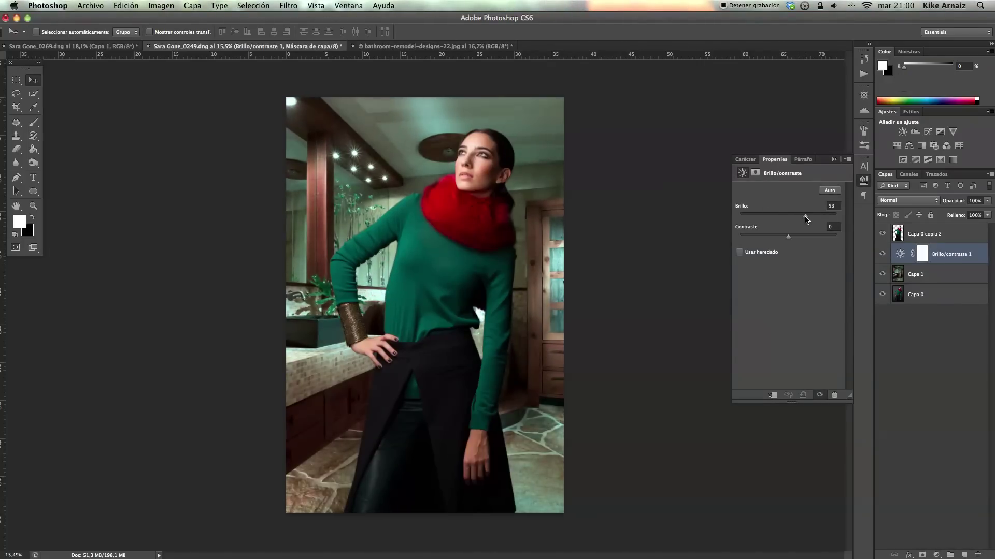
click(927, 277)
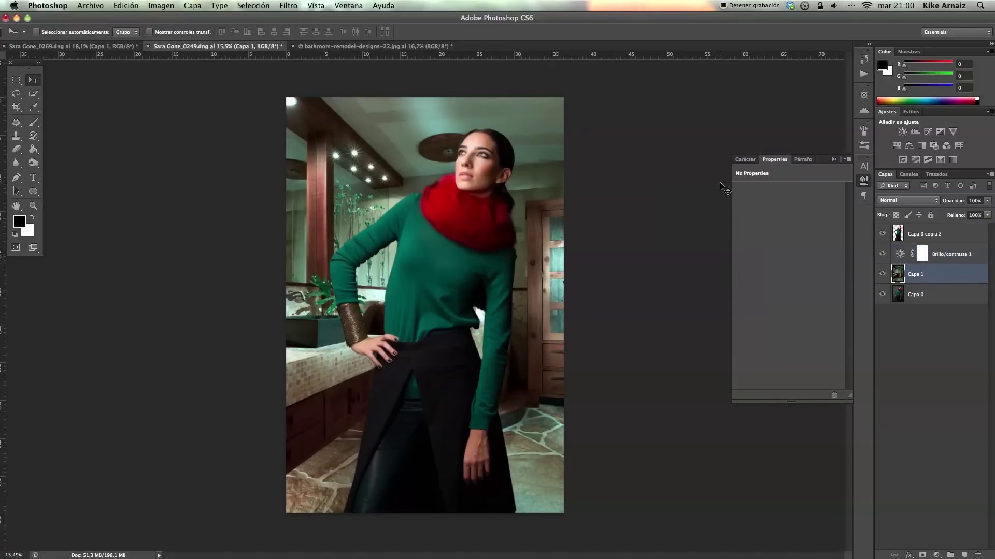
click(294, 5)
click(291, 18)
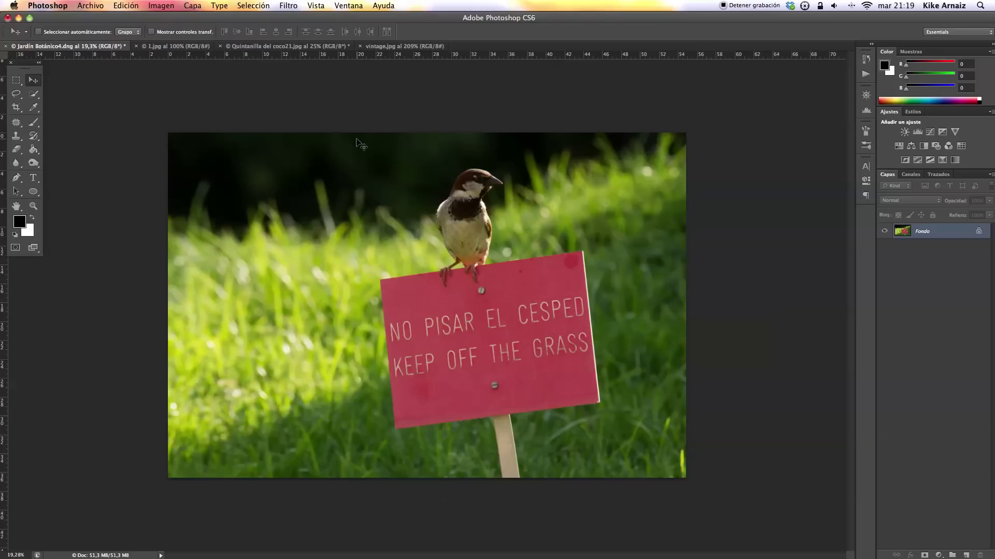
Preview Match Color on the sparrow from 1.jpg at intensity 56, then cancel it.
click(171, 46)
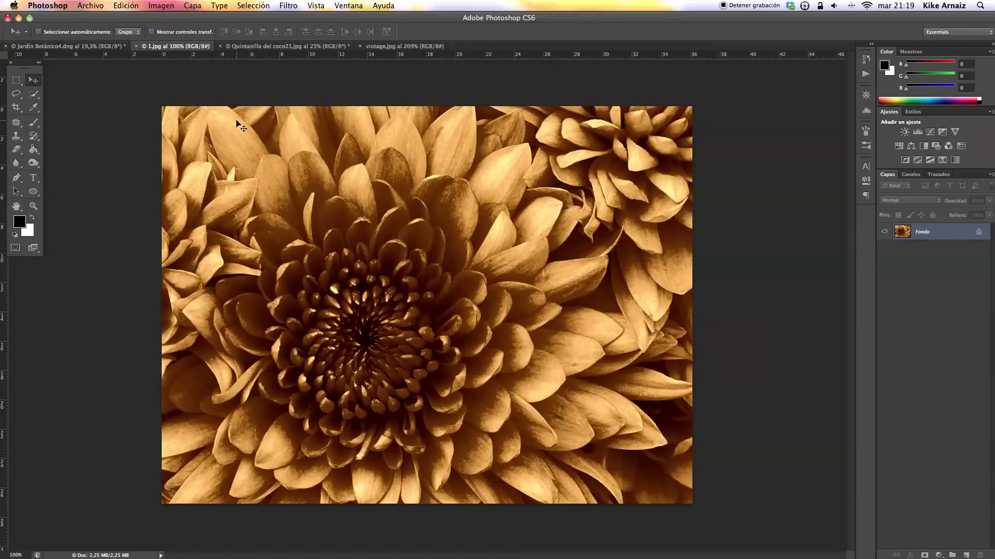
click(96, 49)
click(161, 6)
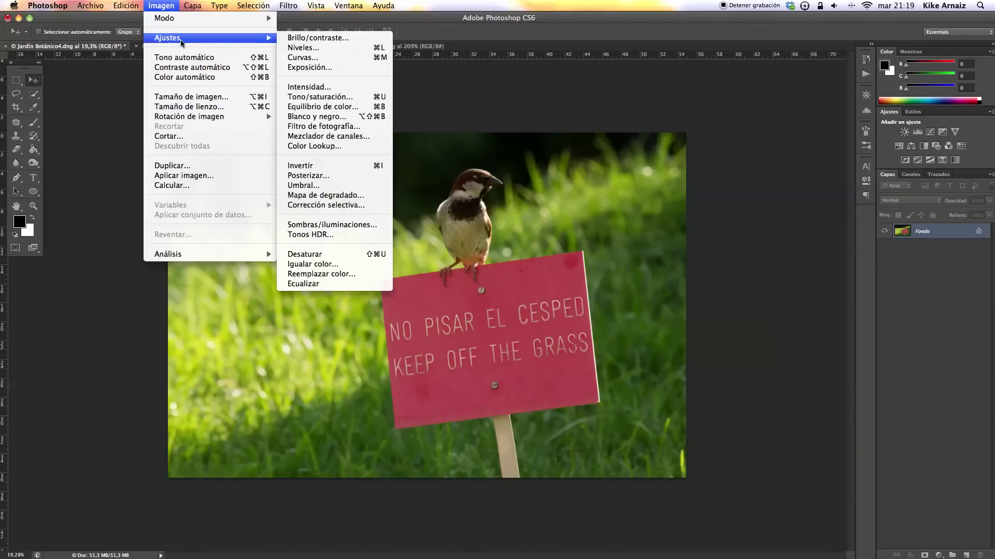
click(335, 263)
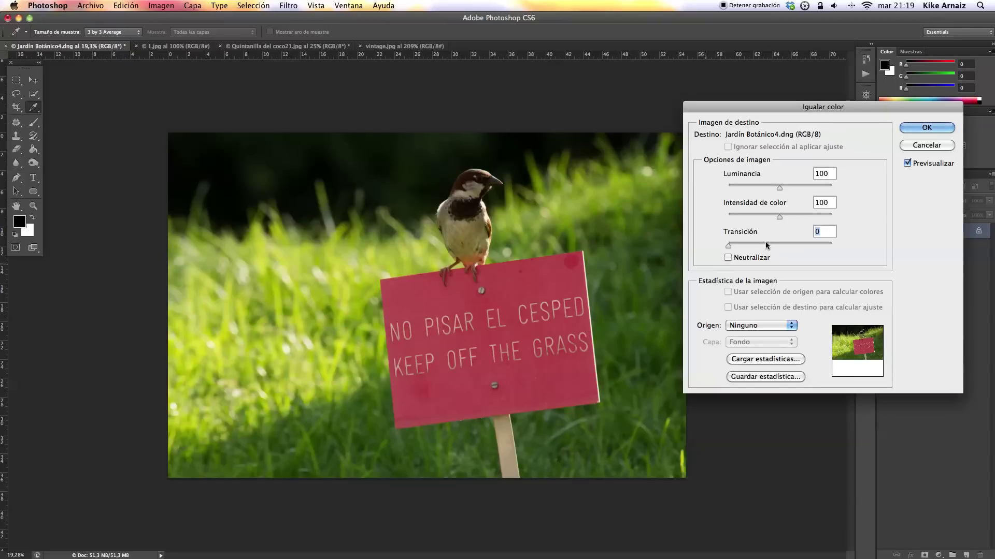
click(751, 325)
click(752, 346)
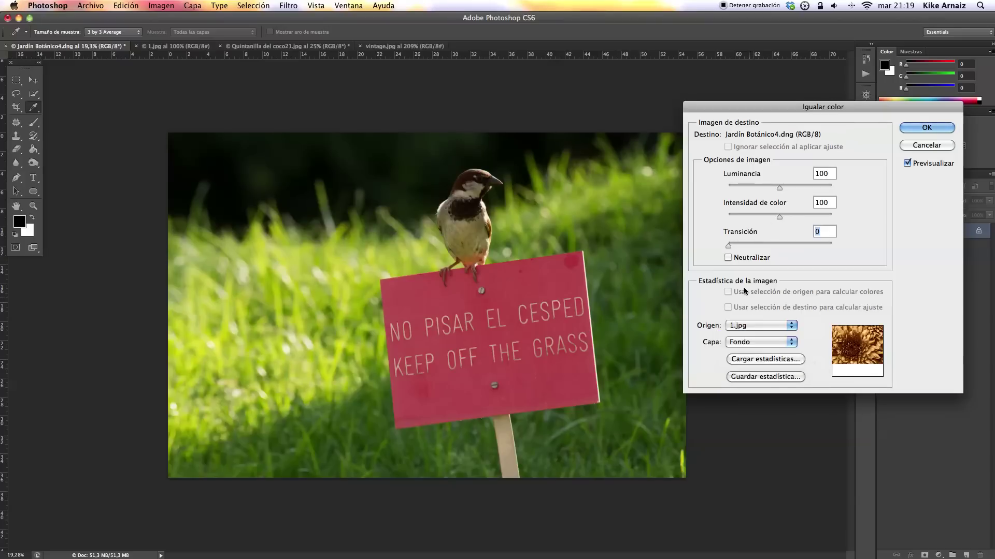
mouse_move(778, 216)
mouse_down()
mouse_move(756, 217)
mouse_move(754, 248)
mouse_up()
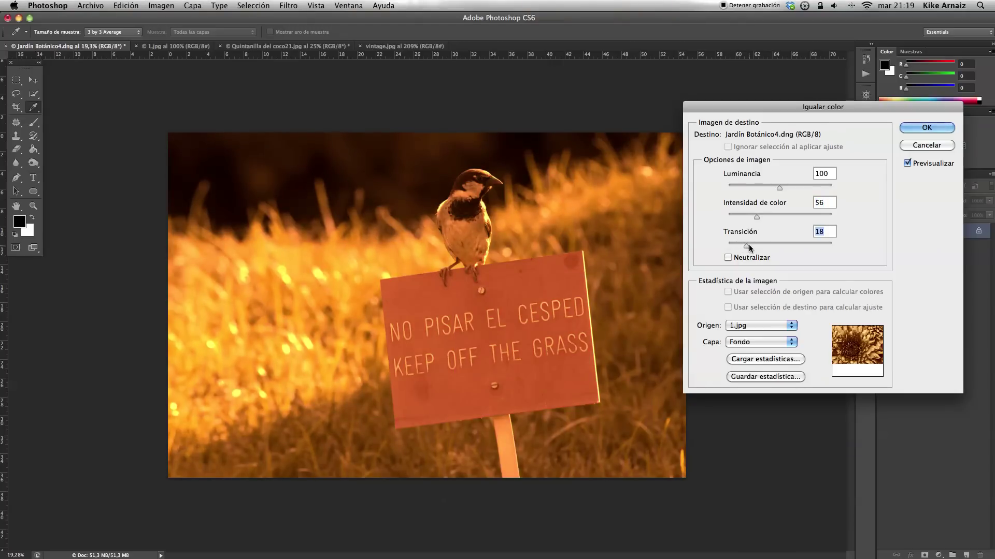
click(926, 145)
click(287, 46)
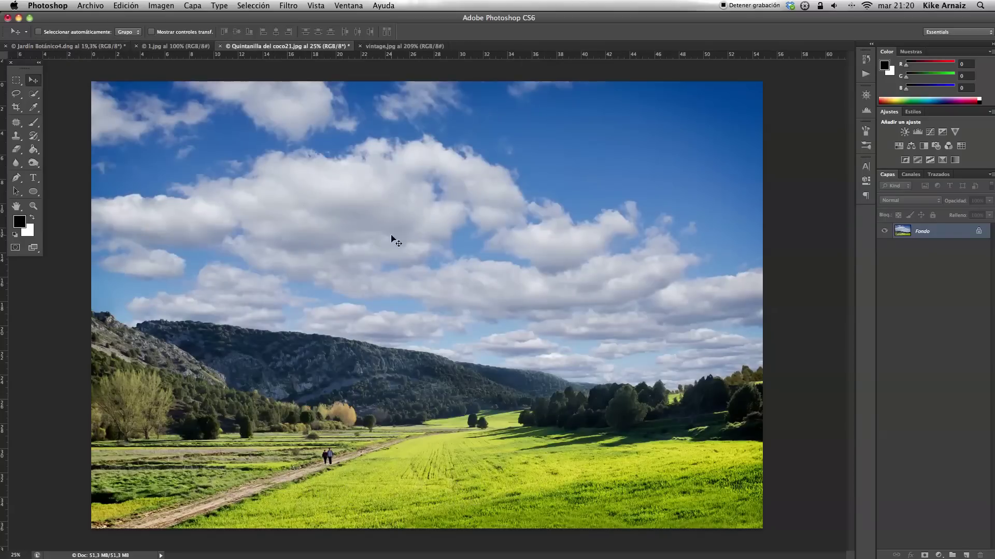
Preview the landscape with vintage.jpg's faded pink tones via Match Color, moving the dialog aside.
click(396, 47)
click(164, 5)
mouse_move(208, 37)
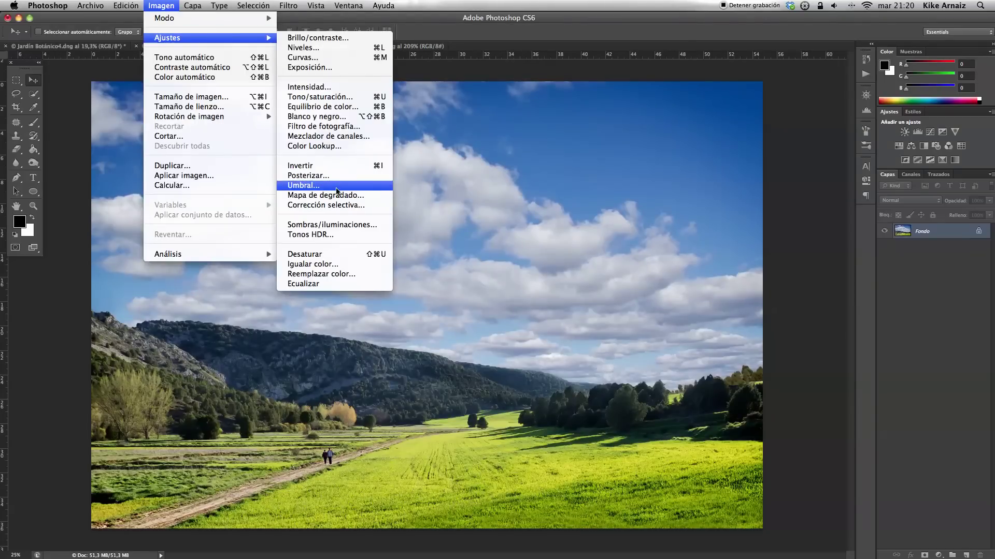
click(322, 265)
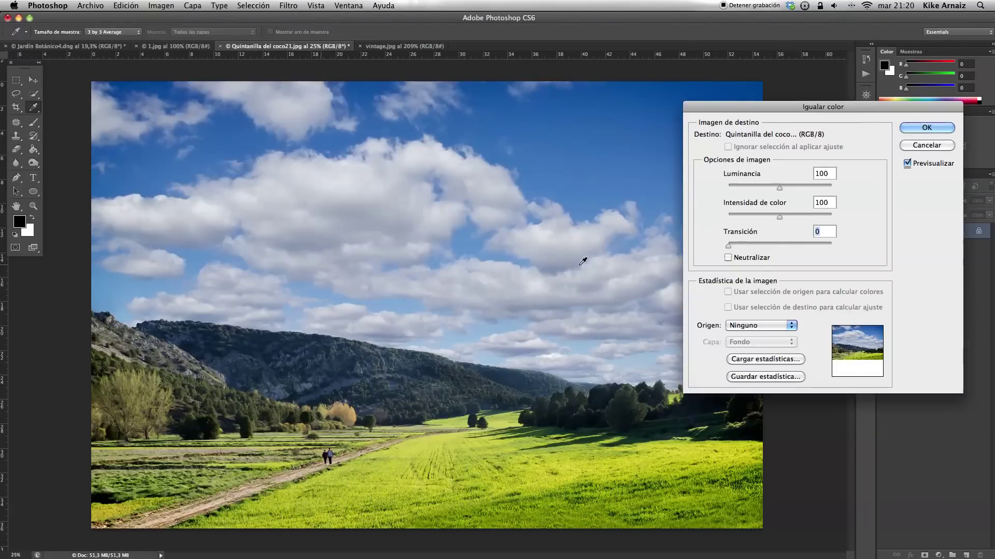
click(758, 325)
click(741, 351)
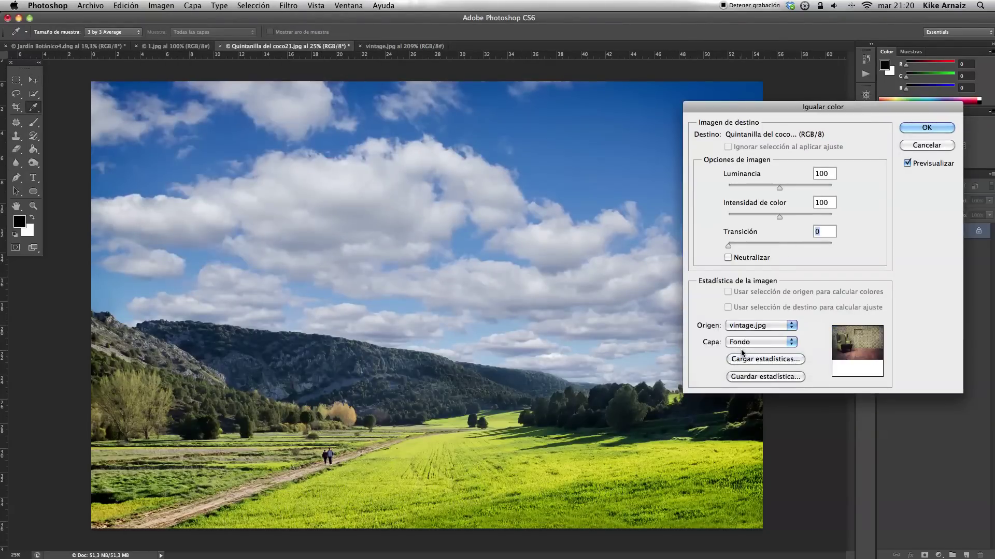
drag(812, 107, 860, 107)
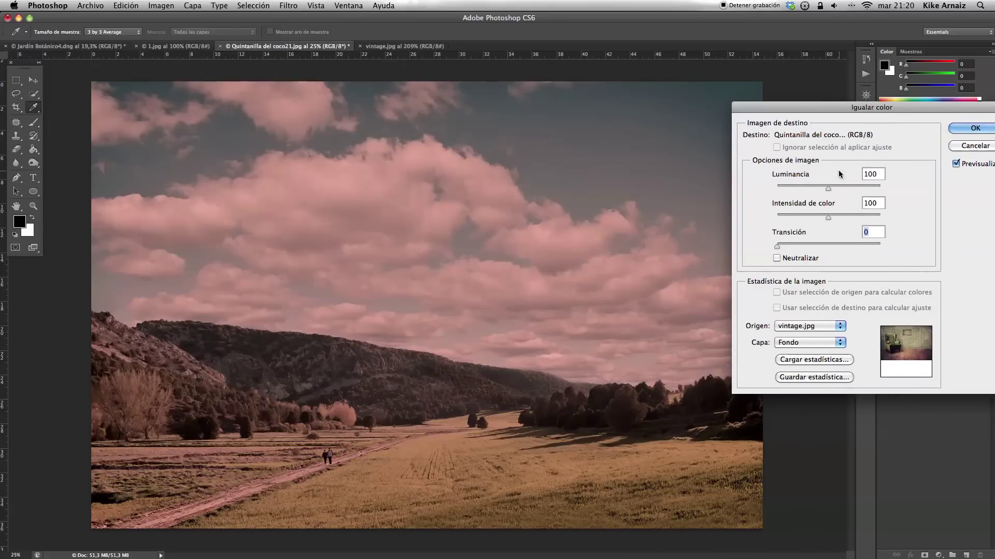